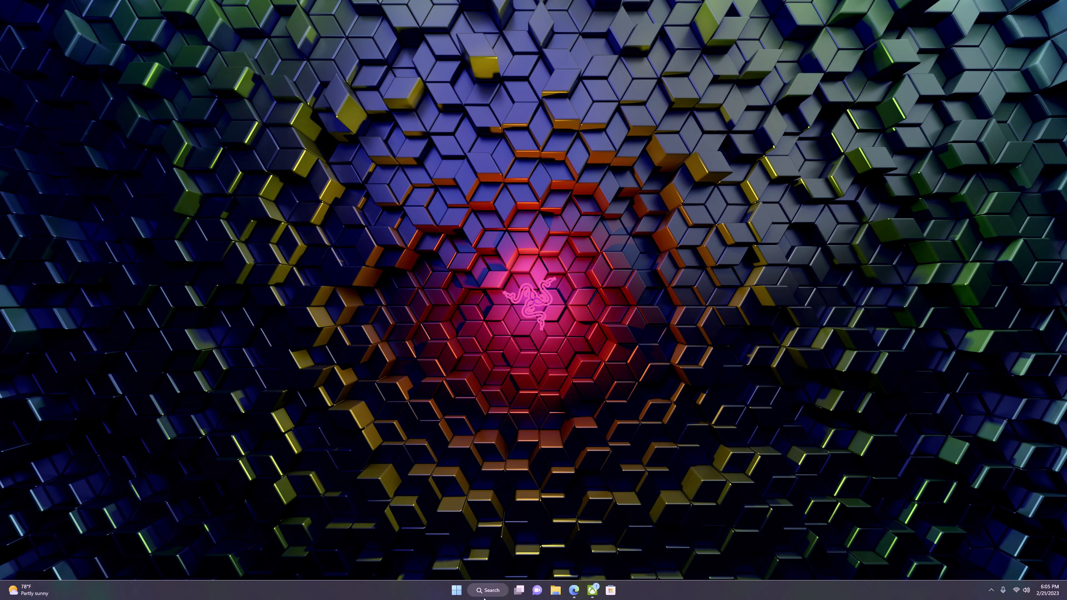
# Download the recommended x64 Installer Package from the Flawless Widescreen website in Microsoft Edge
pyautogui.click(575, 590)
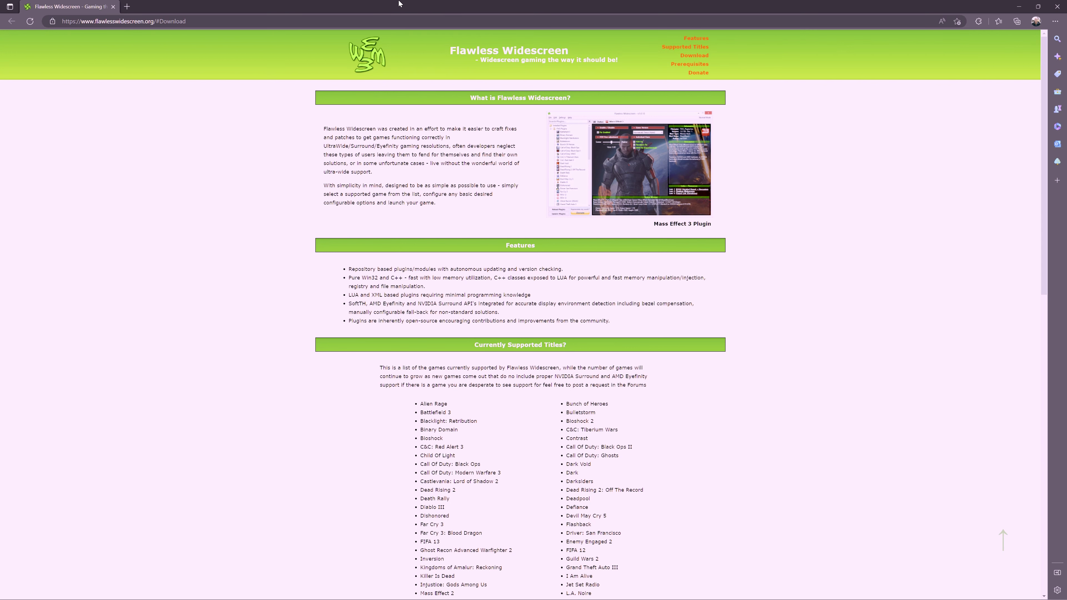
pyautogui.scroll(-15, 478, 317)
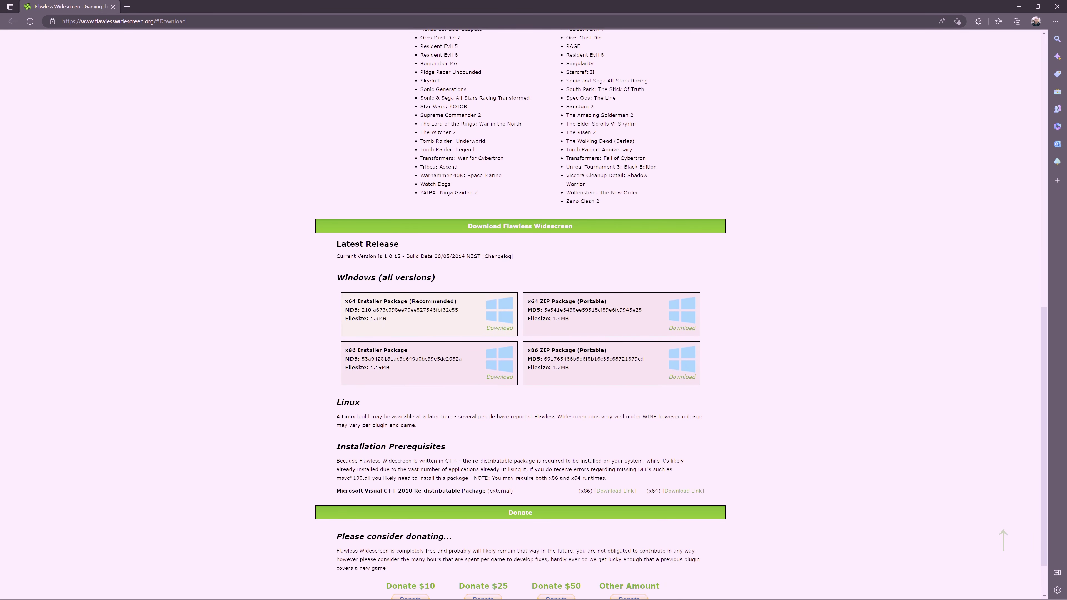
pyautogui.scroll(-2, 553, 379)
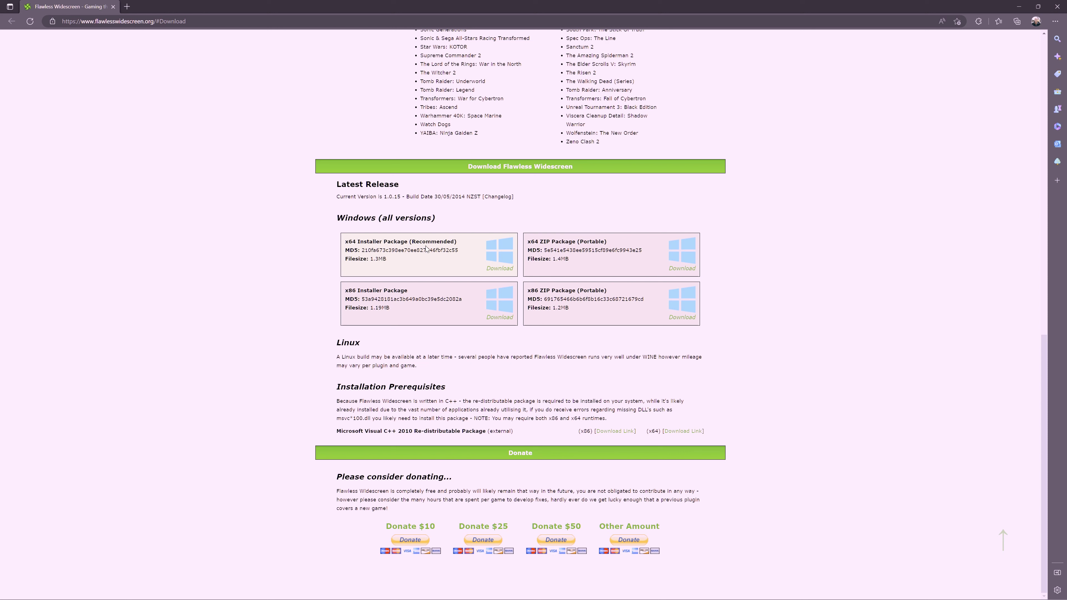
pyautogui.click(500, 269)
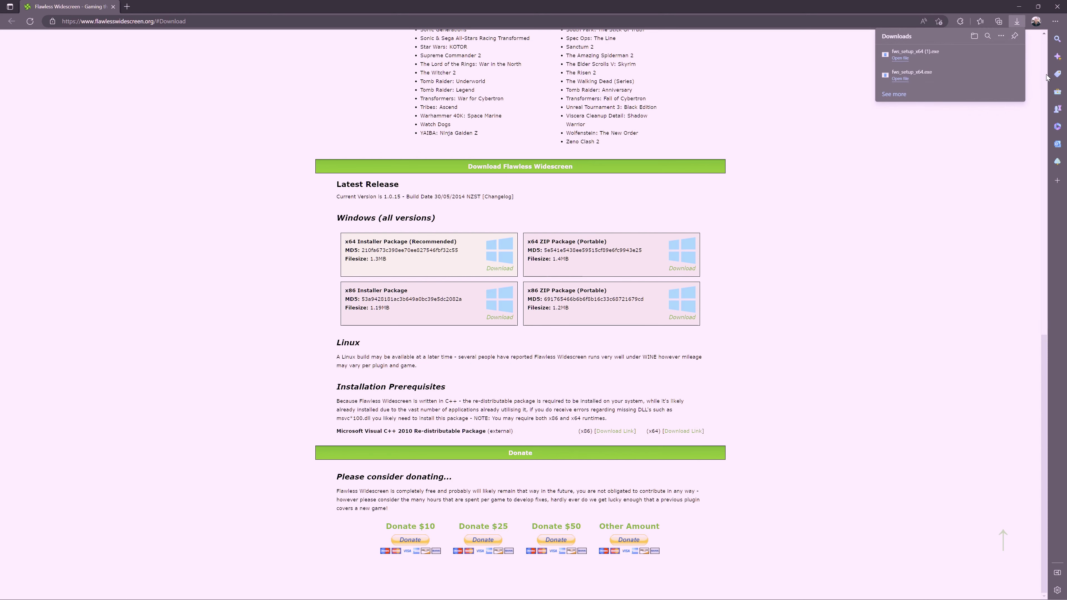
# Run the downloaded fws_setup_x64 (1).exe and install Flawless Widescreen into the existing default folder with a desktop icon
pyautogui.click(900, 58)
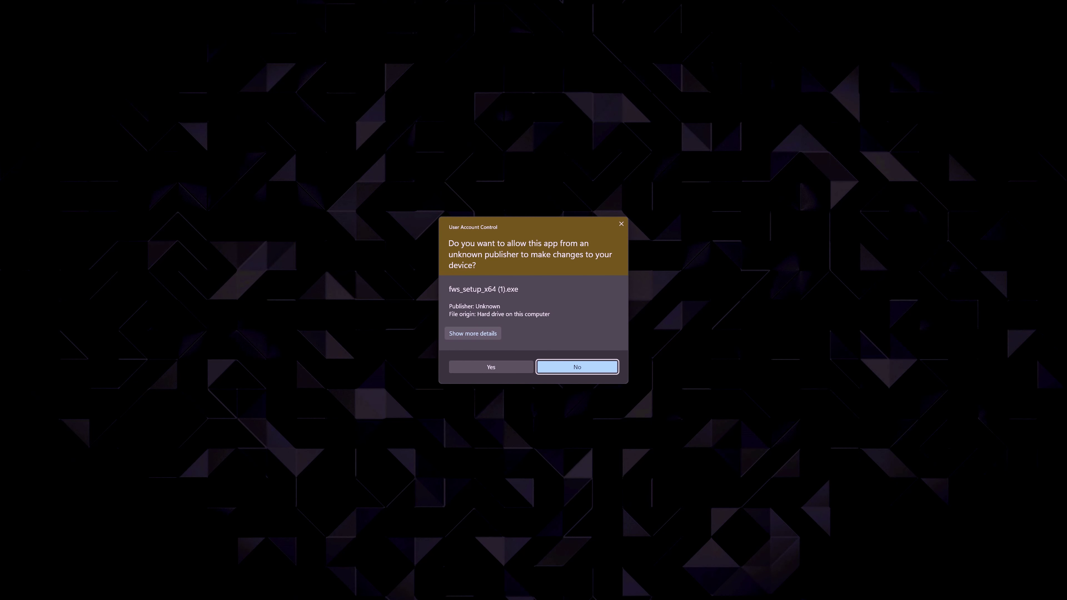
pyautogui.click(490, 368)
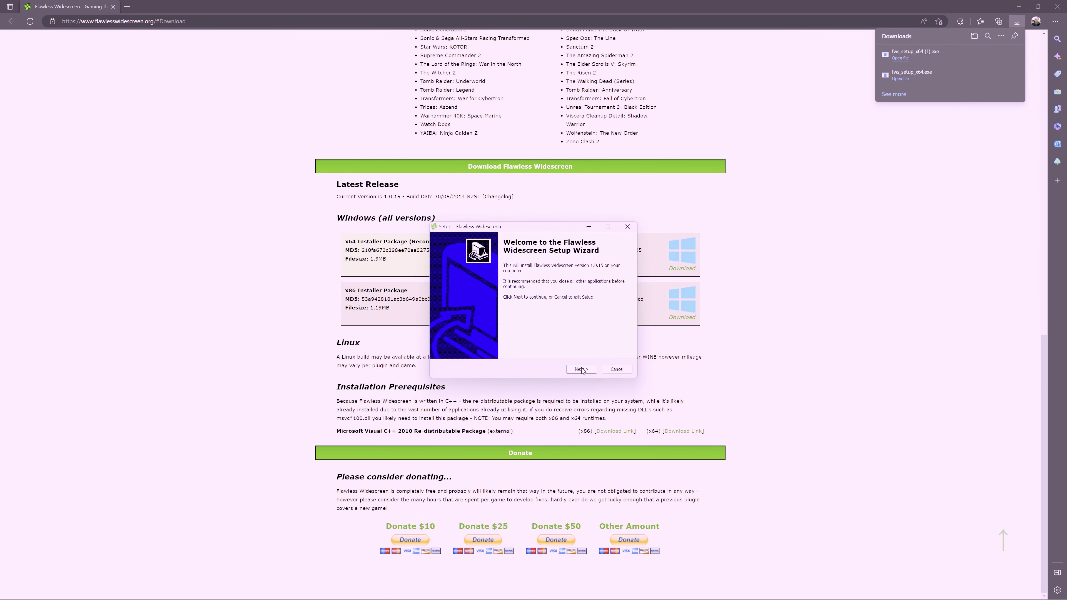
pyautogui.click(582, 369)
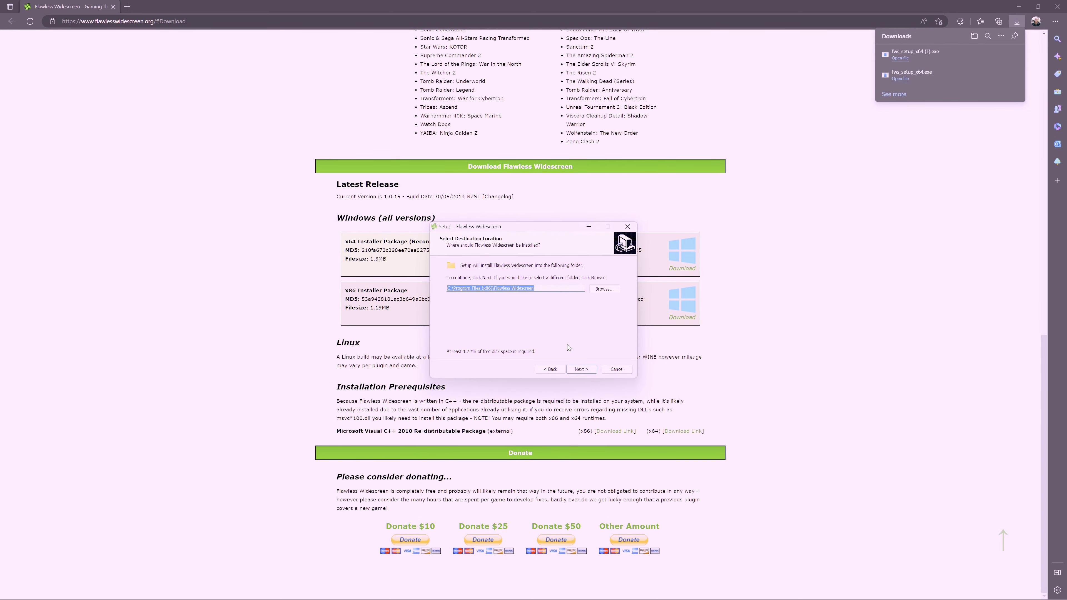
pyautogui.click(576, 372)
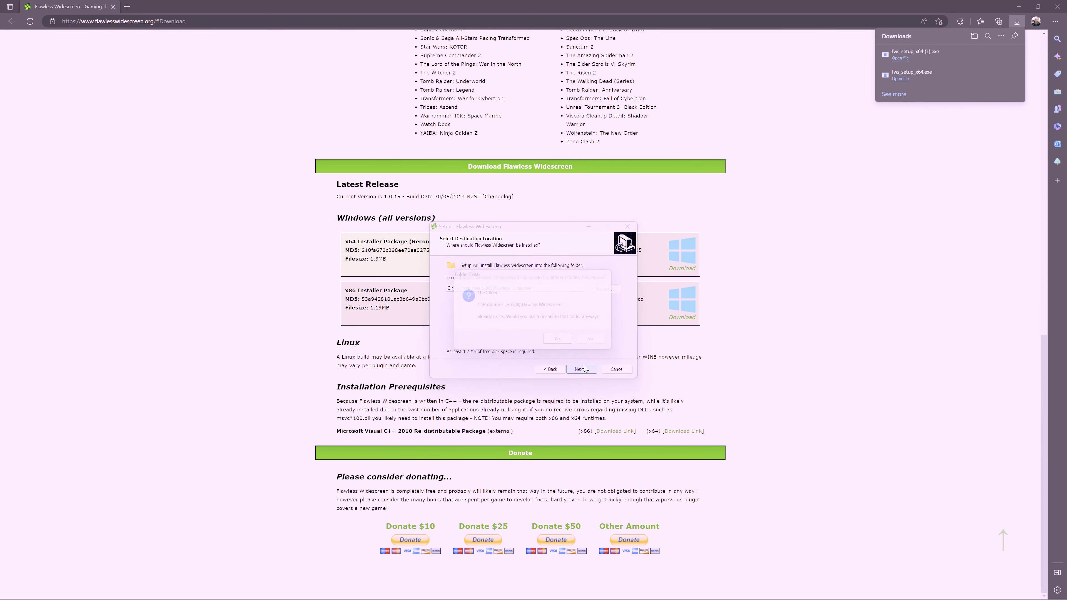
pyautogui.click(561, 342)
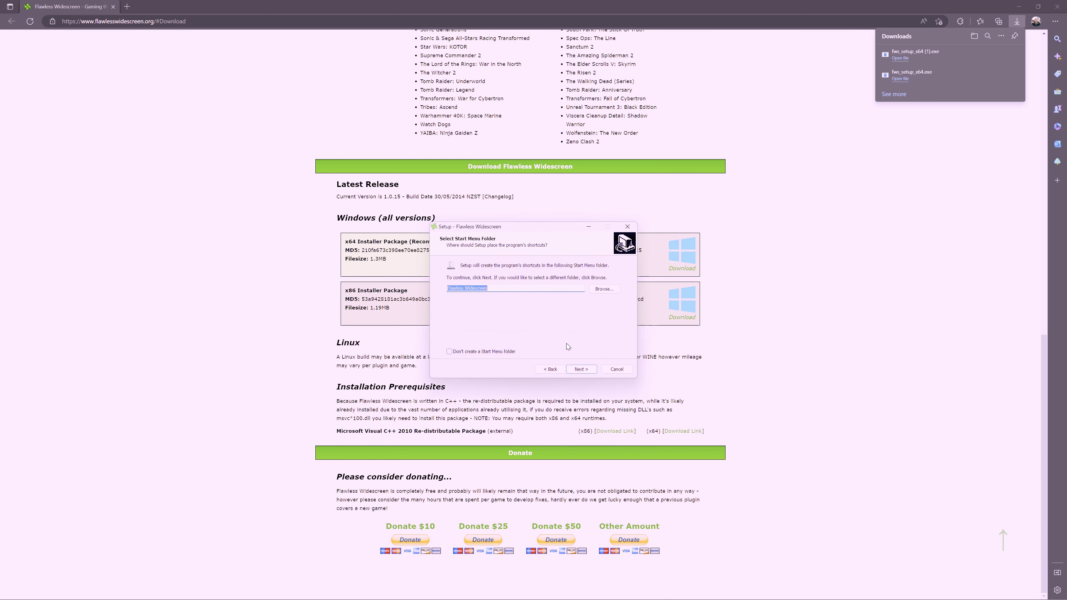
pyautogui.click(581, 370)
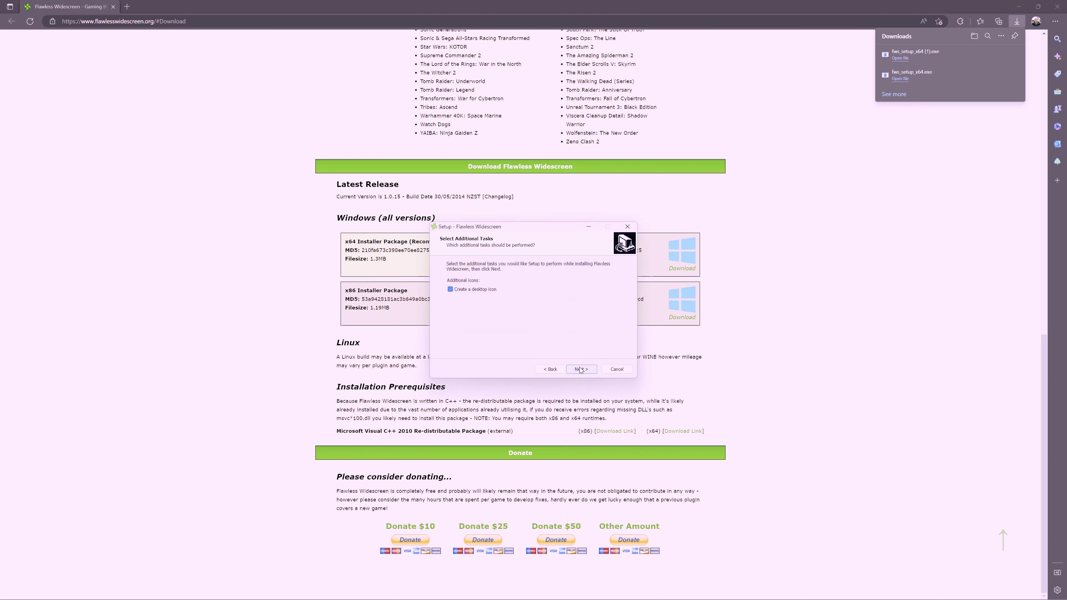
pyautogui.click(581, 369)
pyautogui.click(580, 369)
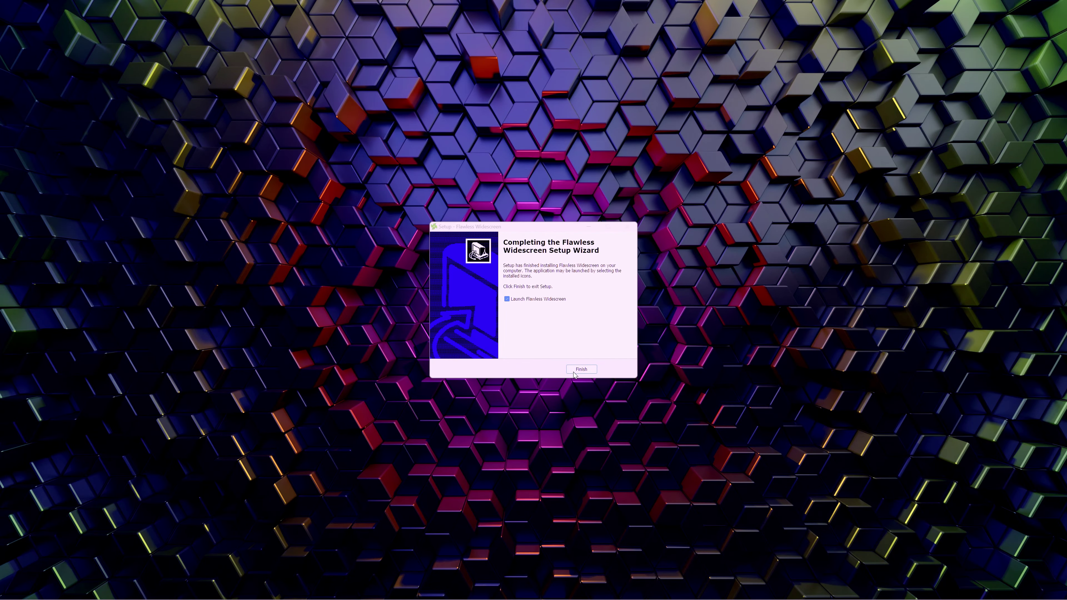
# Finish the setup with Flawless Widescreen launching, allow it to make changes, accept its licence agreement and dismiss the About window
pyautogui.click(576, 373)
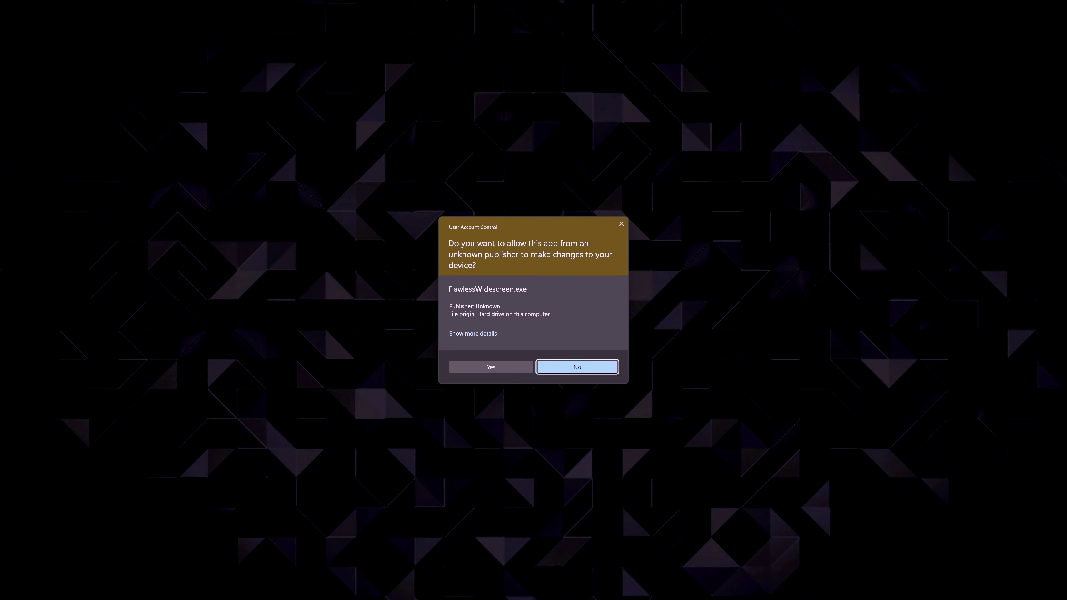
pyautogui.hotkey('alt', 'y')
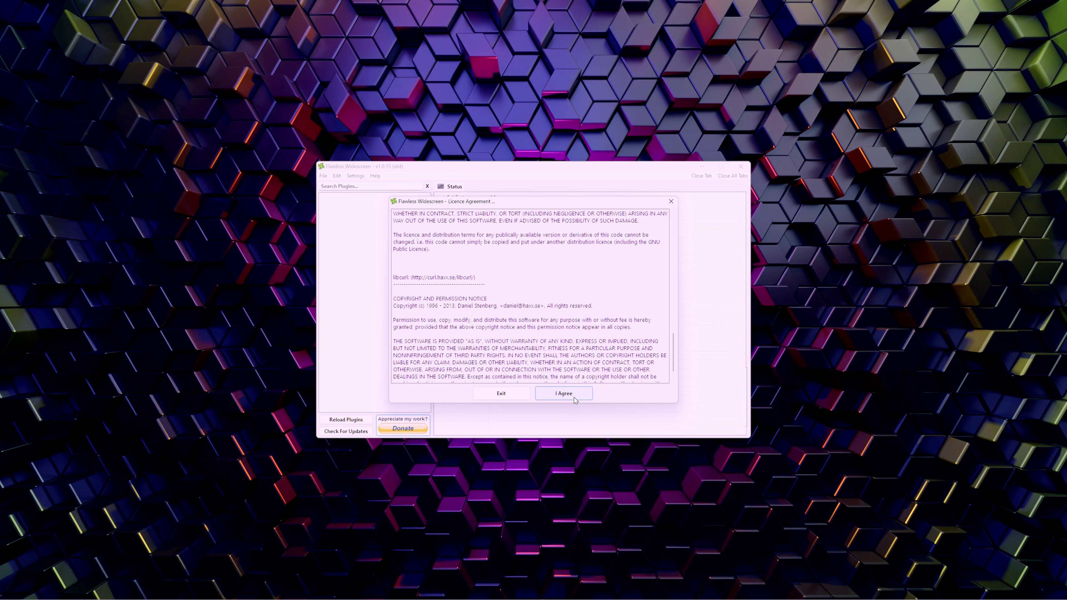
pyautogui.click(574, 398)
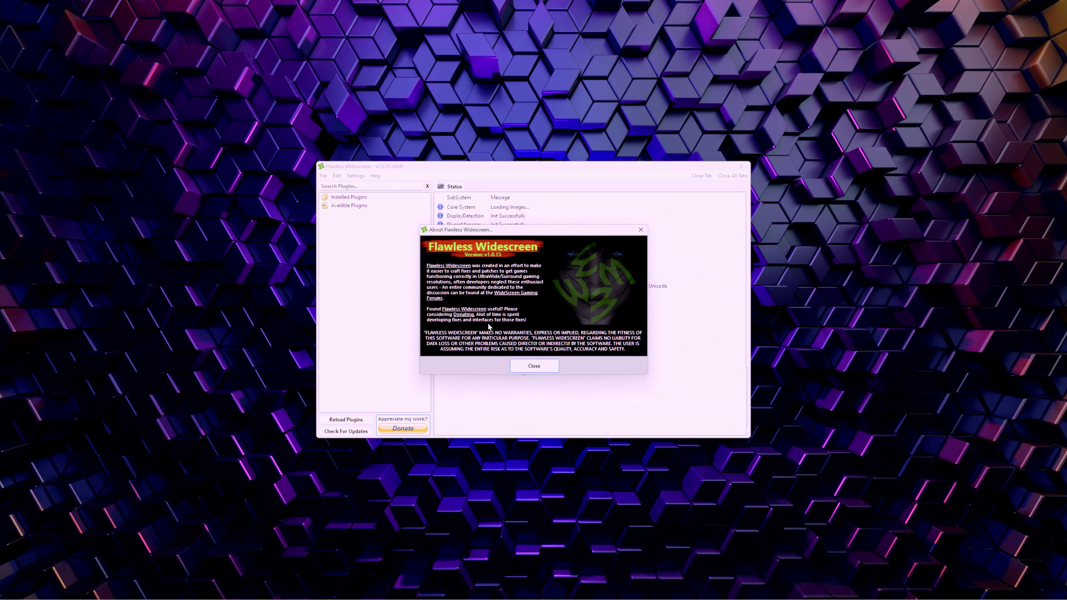
pyautogui.click(546, 367)
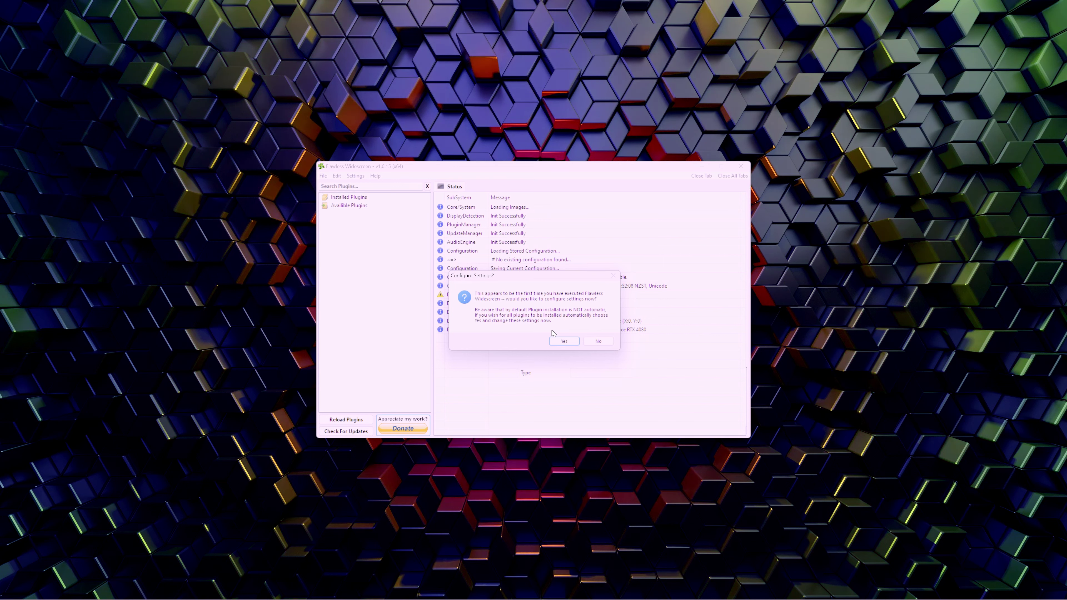
# Open the first-run configuration and review the startup, display detection, update and hotkey settings
pyautogui.click(563, 341)
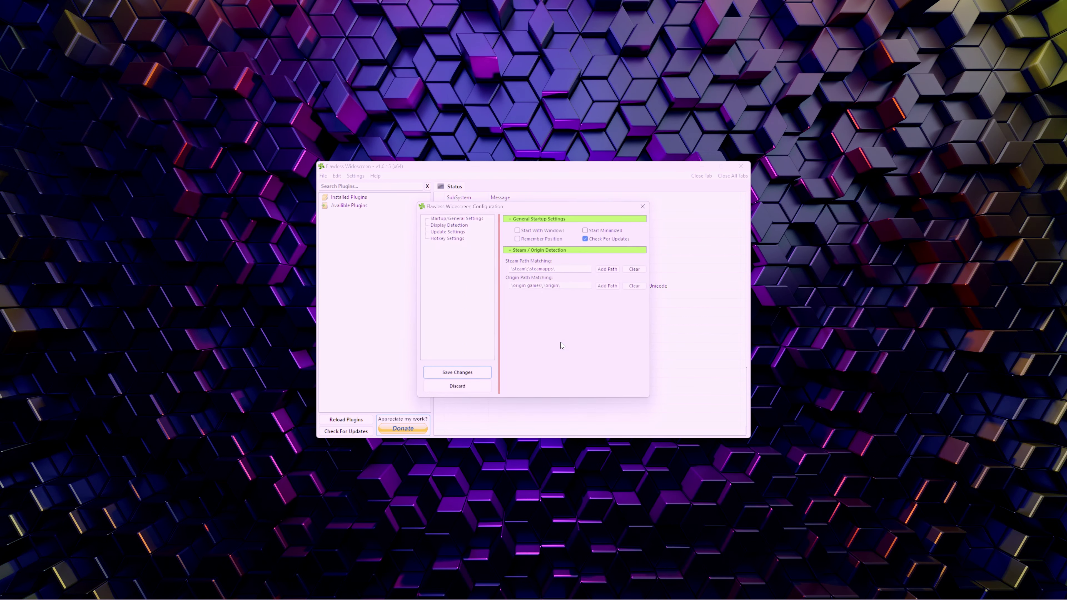
pyautogui.click(457, 218)
pyautogui.click(449, 225)
pyautogui.click(451, 239)
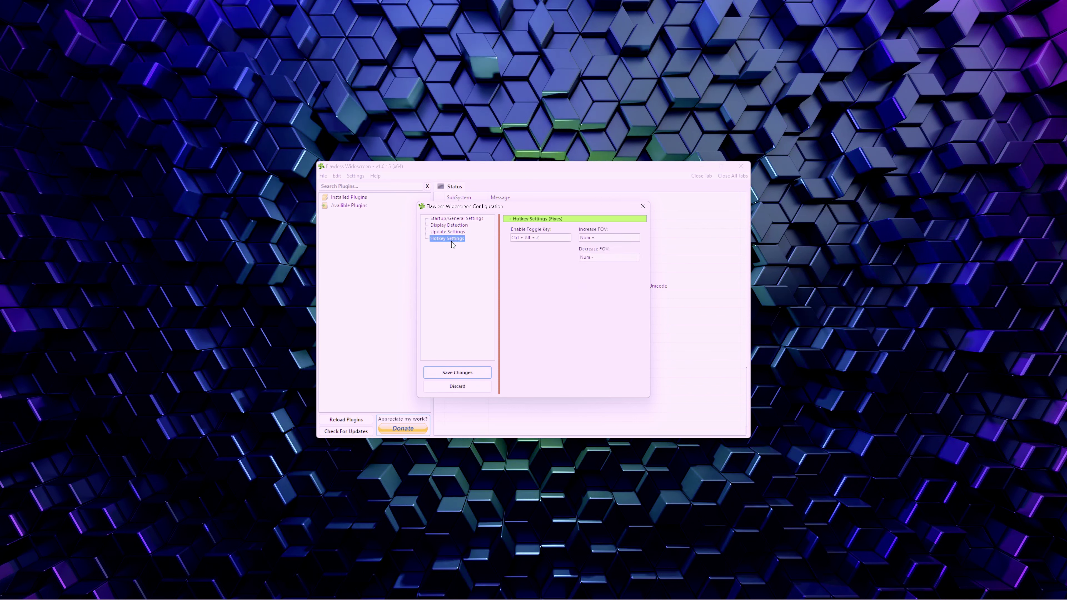
pyautogui.click(447, 231)
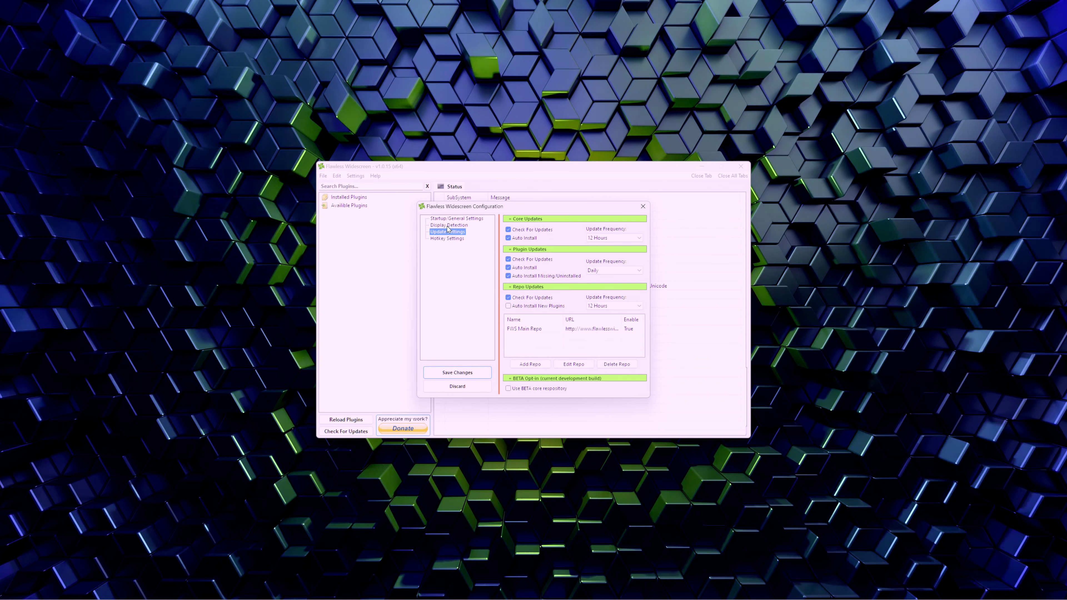
pyautogui.click(457, 218)
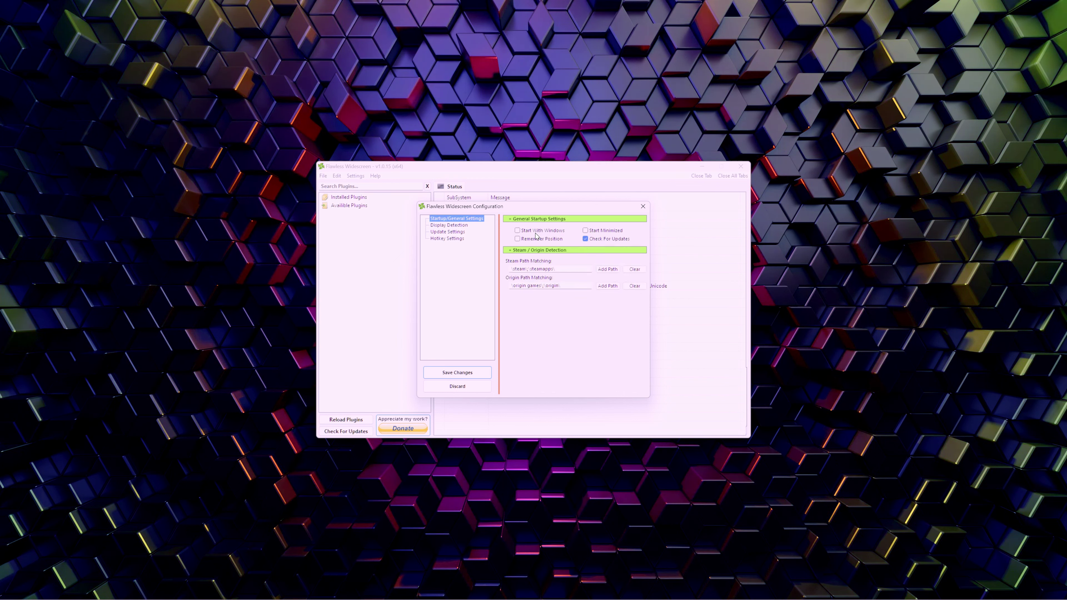
pyautogui.click(525, 232)
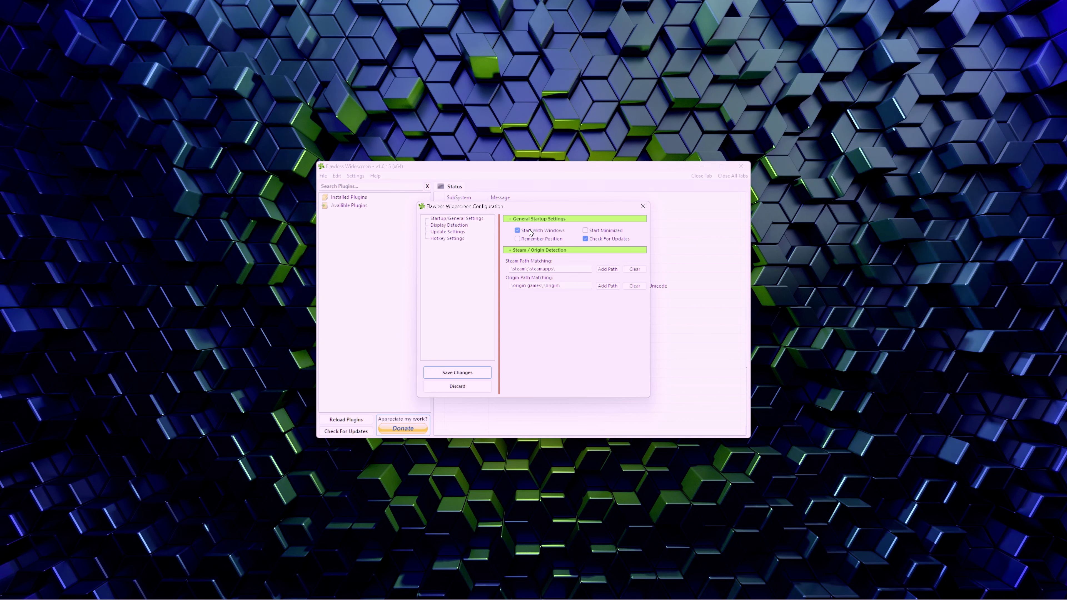
pyautogui.click(592, 232)
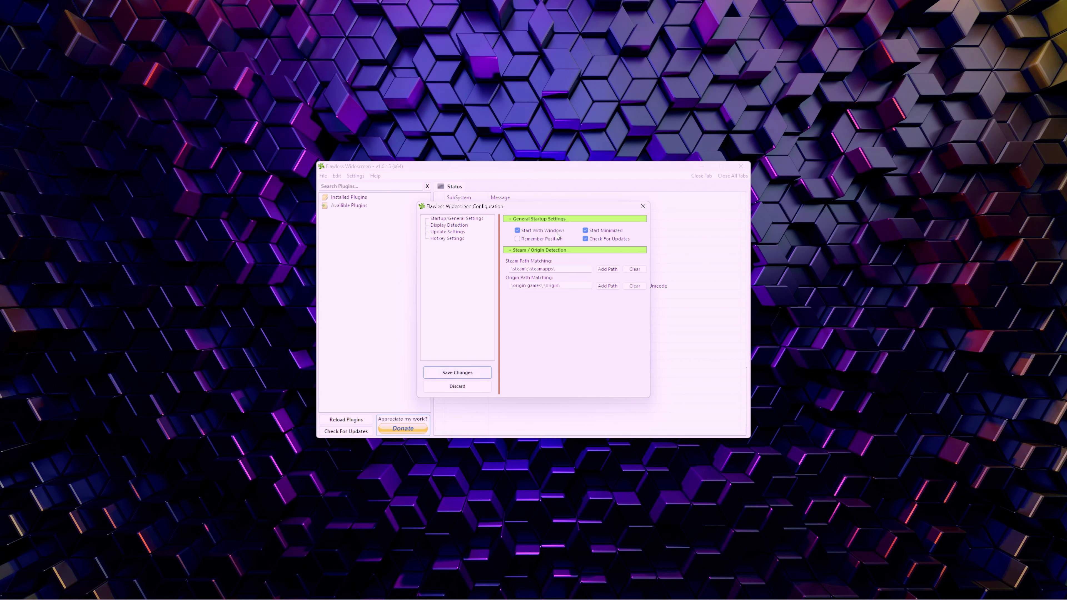
pyautogui.click(593, 230)
pyautogui.click(525, 231)
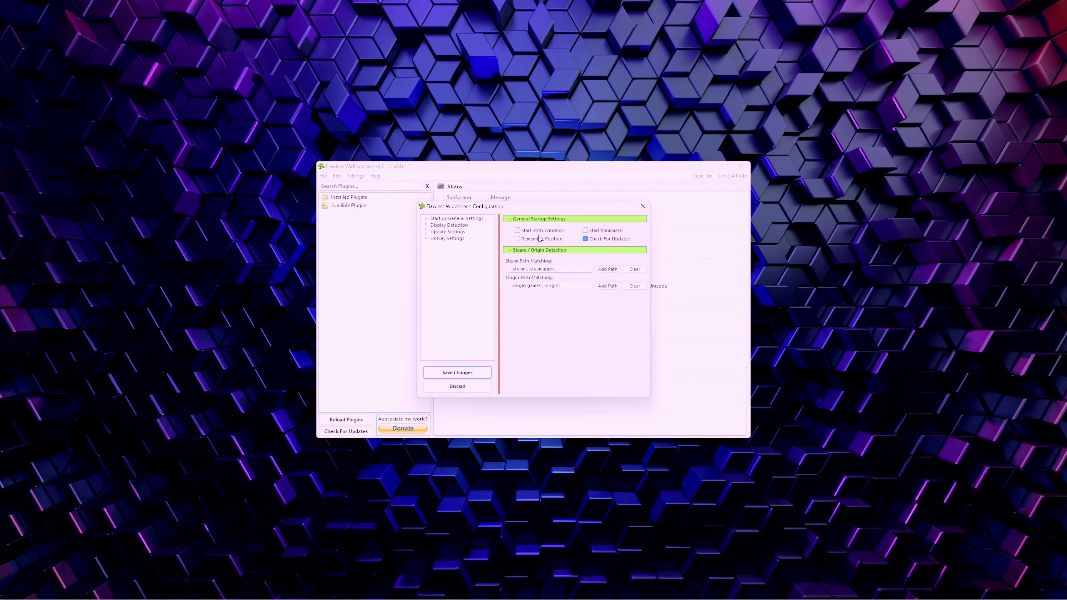
# Save the configuration and install the Atomic Heart plugin from the available FWS plugins
pyautogui.click(464, 374)
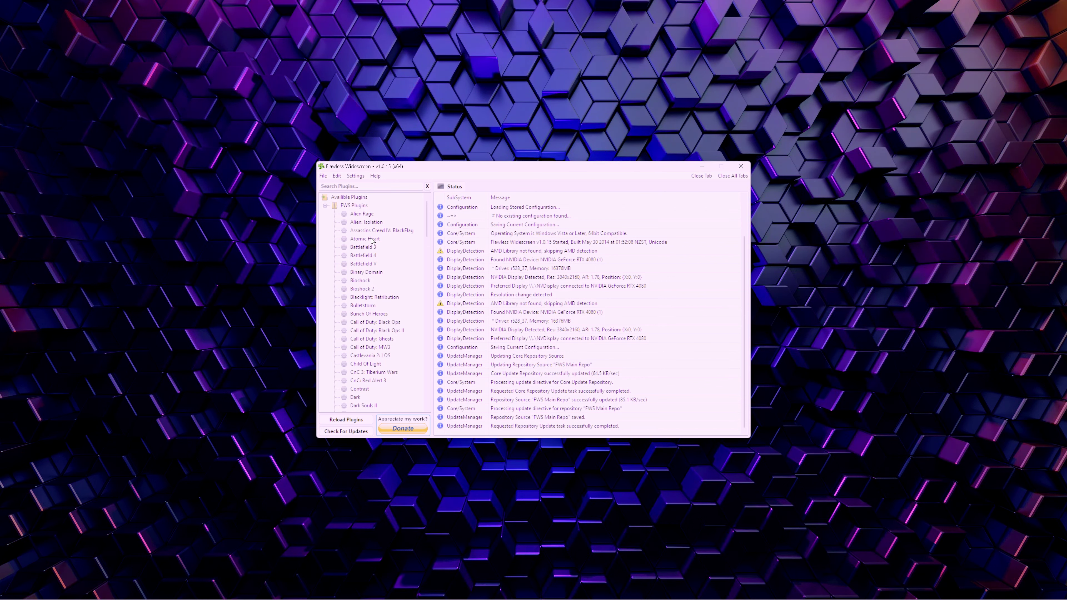
pyautogui.click(365, 239)
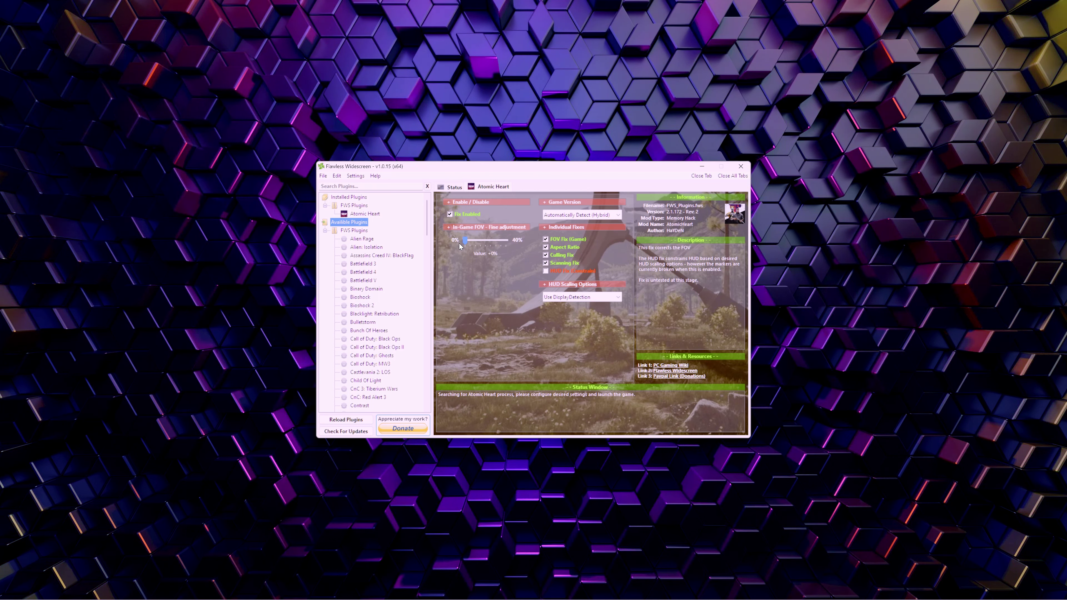
# Set the In-Game FOV fine adjustment of the Atomic Heart plugin to 40%
pyautogui.moveTo(465, 241); pyautogui.dragTo(464, 241)
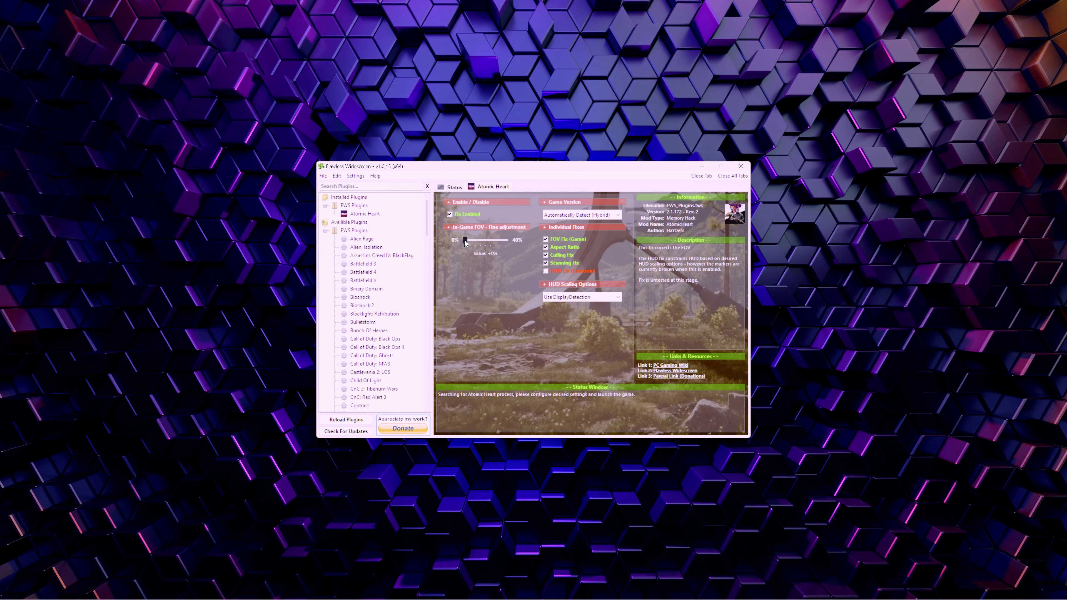
pyautogui.moveTo(464, 241); pyautogui.dragTo(514, 241)
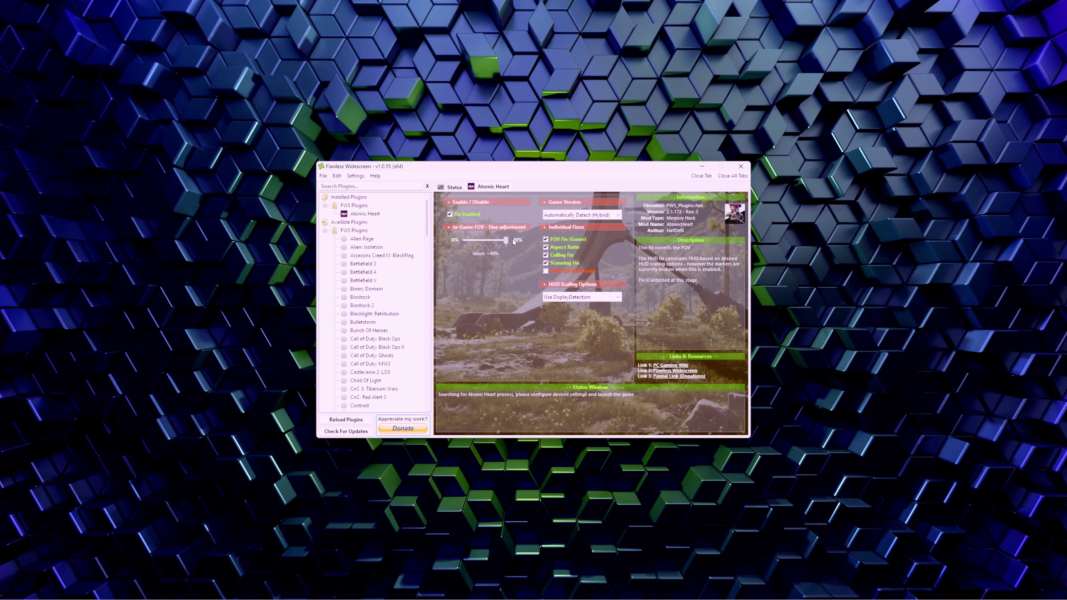
pyautogui.moveTo(506, 241)
pyautogui.mouseDown()
pyautogui.moveTo(469, 240)
pyautogui.moveTo(524, 238)
pyautogui.mouseUp()
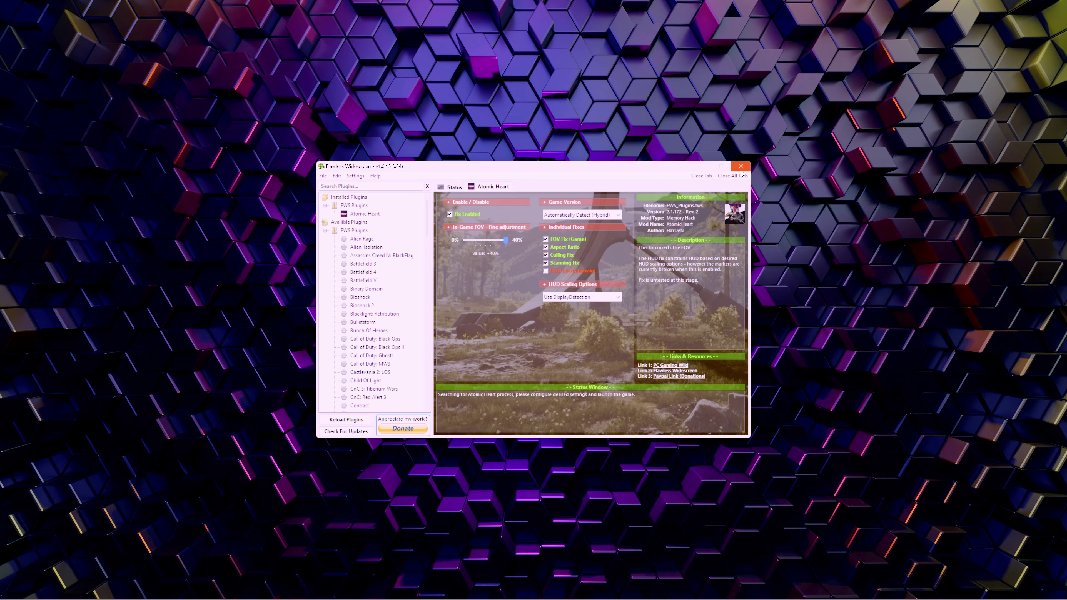
# Minimize Flawless Widescreen, launch Atomic Heart from the desktop and go past its title screen to the main menu
pyautogui.click(706, 170)
pyautogui.click(76, 180)
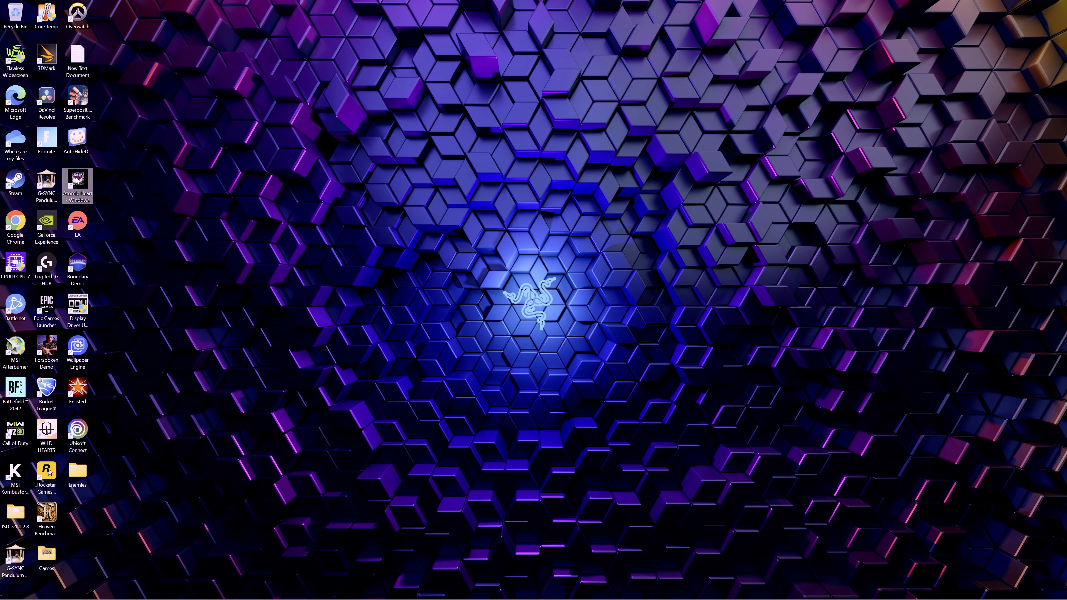
pyautogui.doubleClick(76, 179)
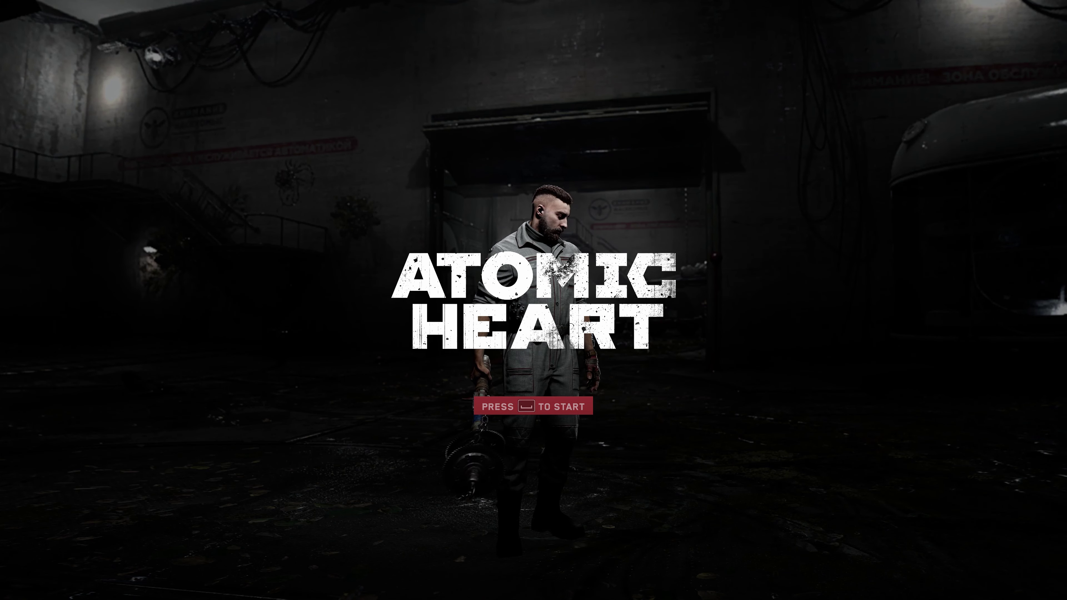
pyautogui.press('space')
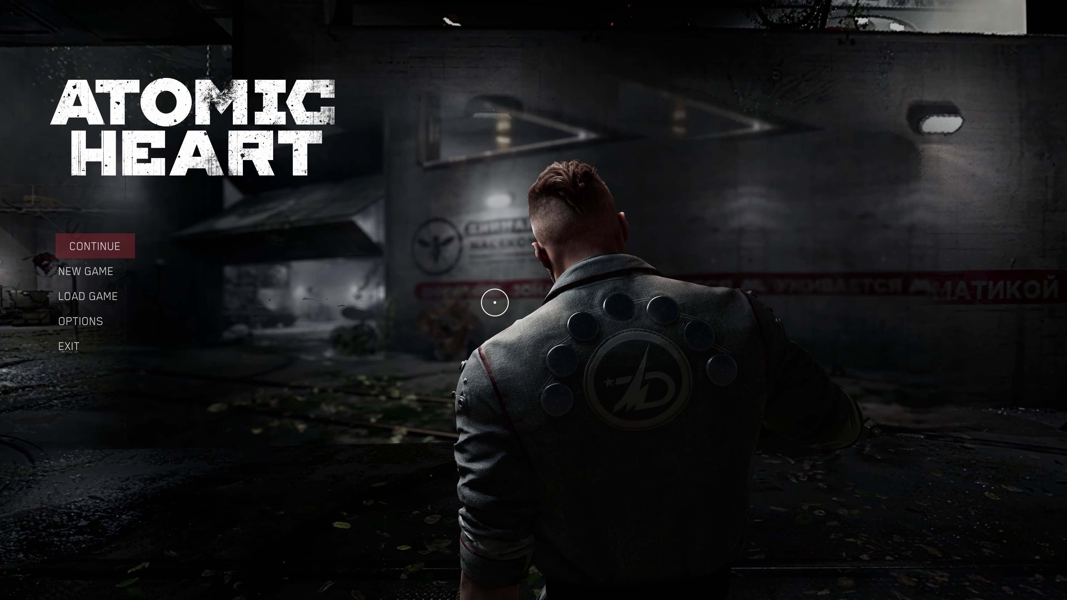
# Continue the saved game and proceed past the loading screen tips
pyautogui.click(134, 245)
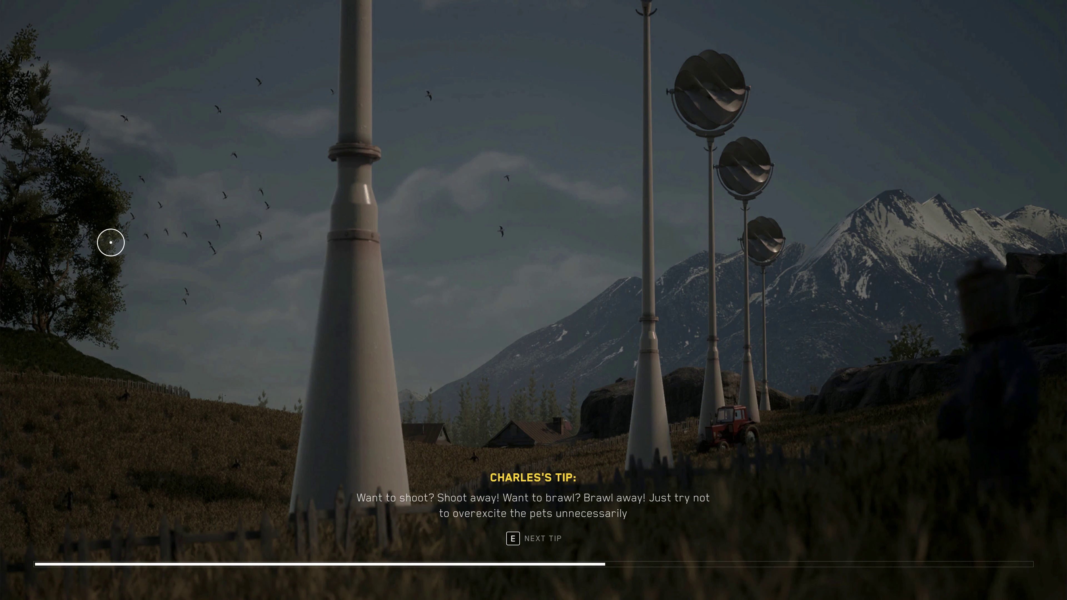
pyautogui.press('e')
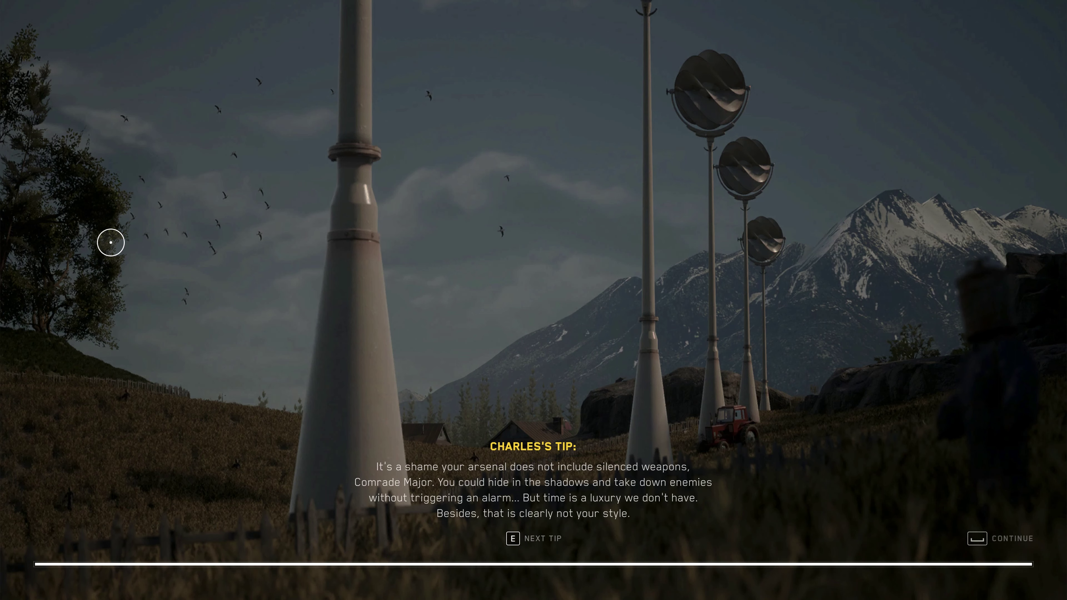
pyautogui.press('space')
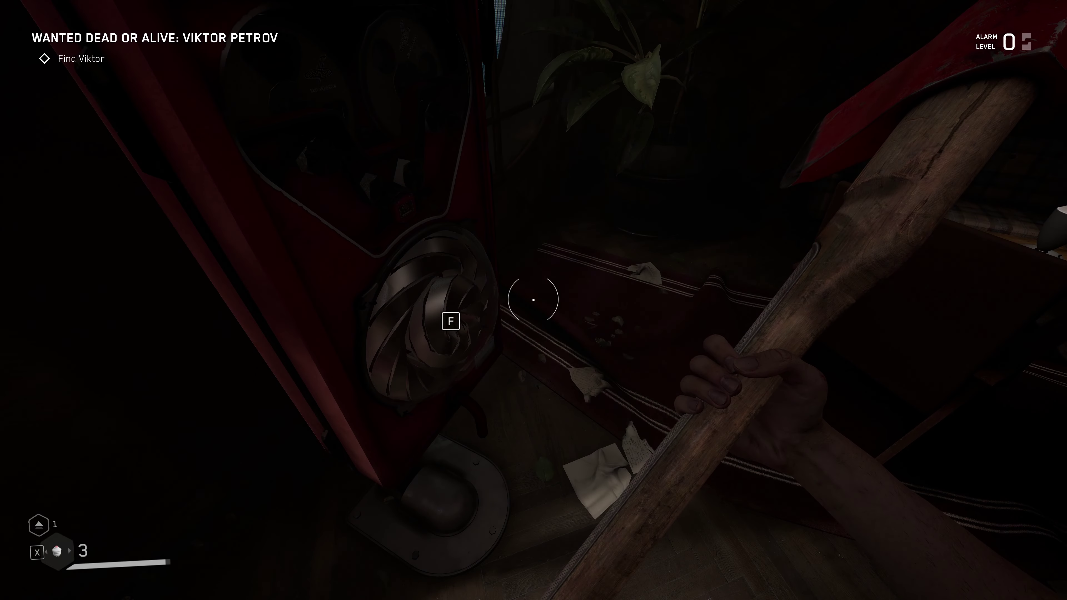
# Walk the character across the room and through the door into the corridor
pyautogui.press('w')
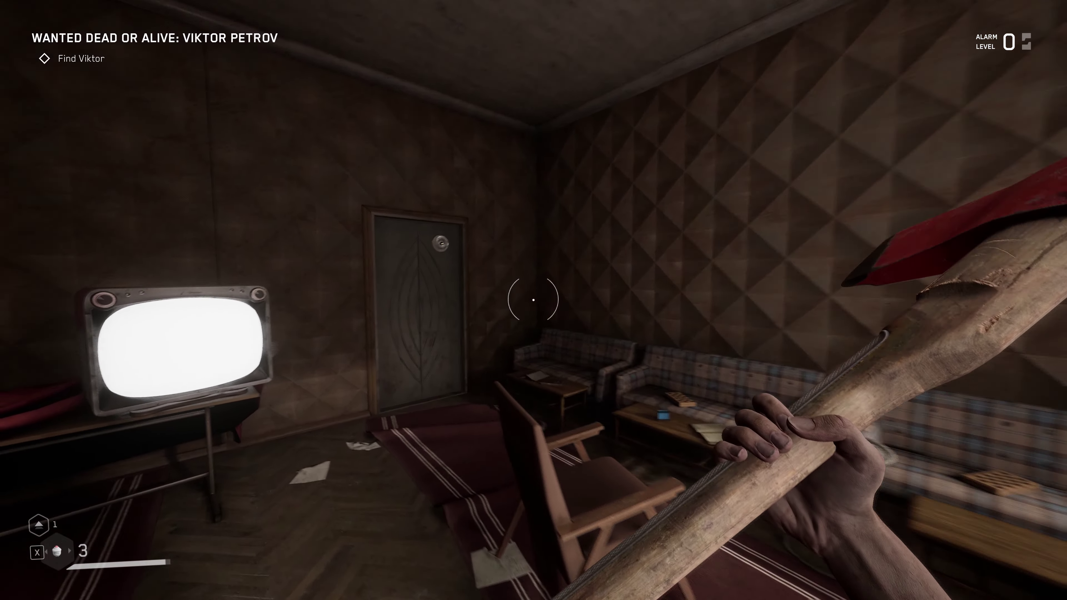
pyautogui.press('e')
pyautogui.press('w')
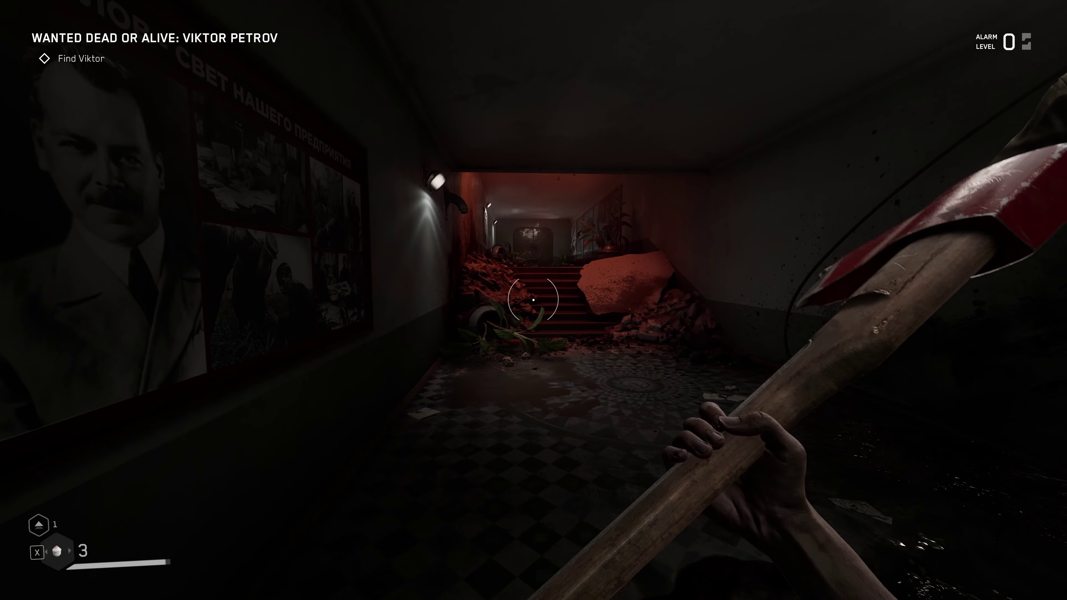
# Walk the character along the dark corridor towards the lit windows and dismiss the Forewarned Is Forearmed tutorial
pyautogui.press('s')
pyautogui.press('w')
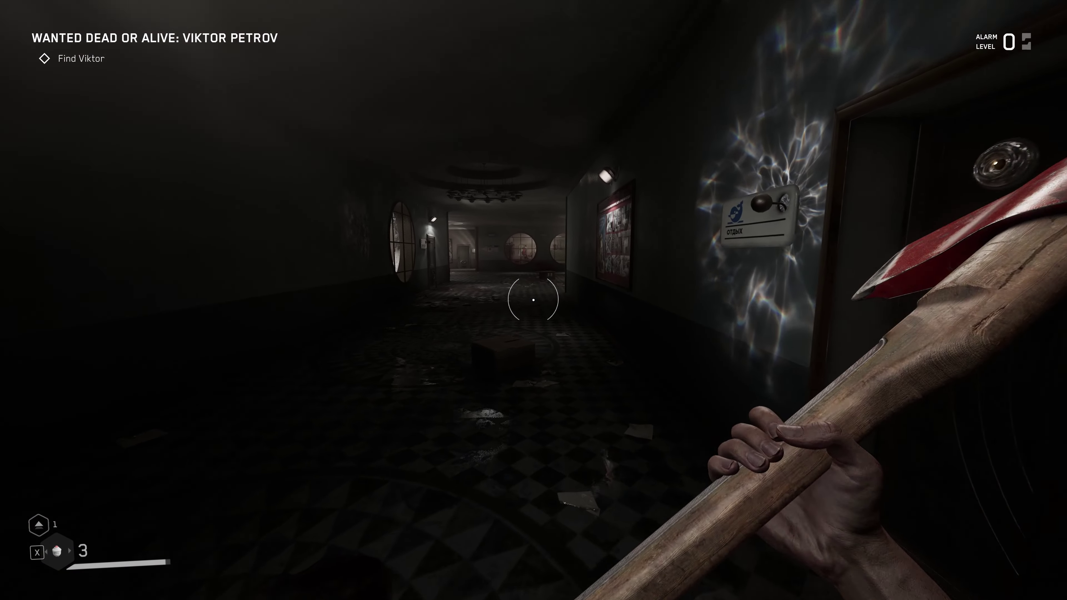
pyautogui.press('w')
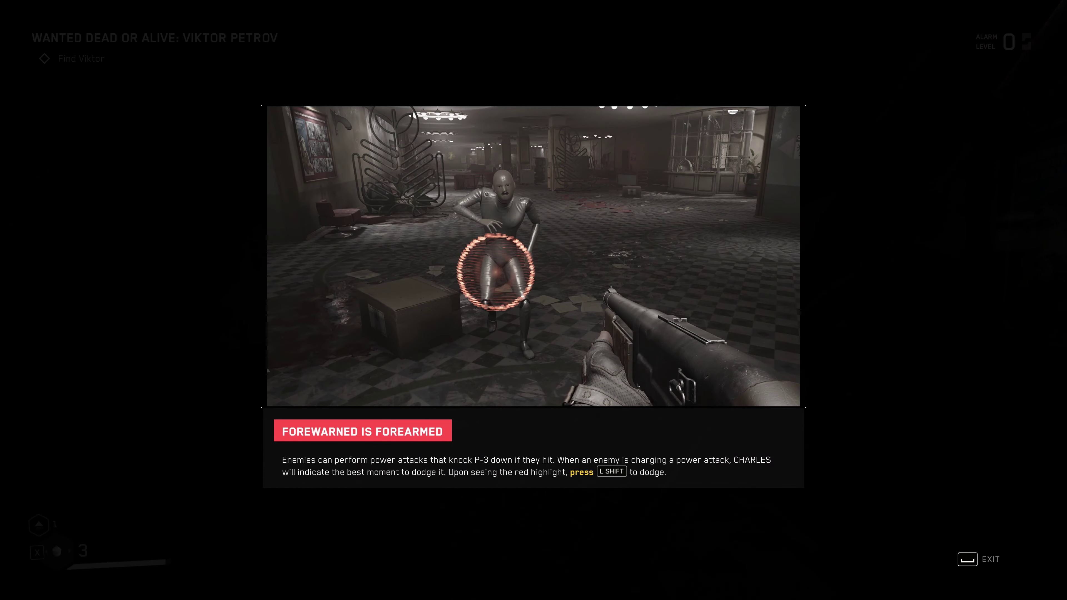
pyautogui.press('space')
# Fight the attacking robot with the axe in the corridor beside the administration office, backing off and sidestepping between swings
pyautogui.click(534, 300)
pyautogui.press('s')
pyautogui.click(534, 300)
pyautogui.press('s')
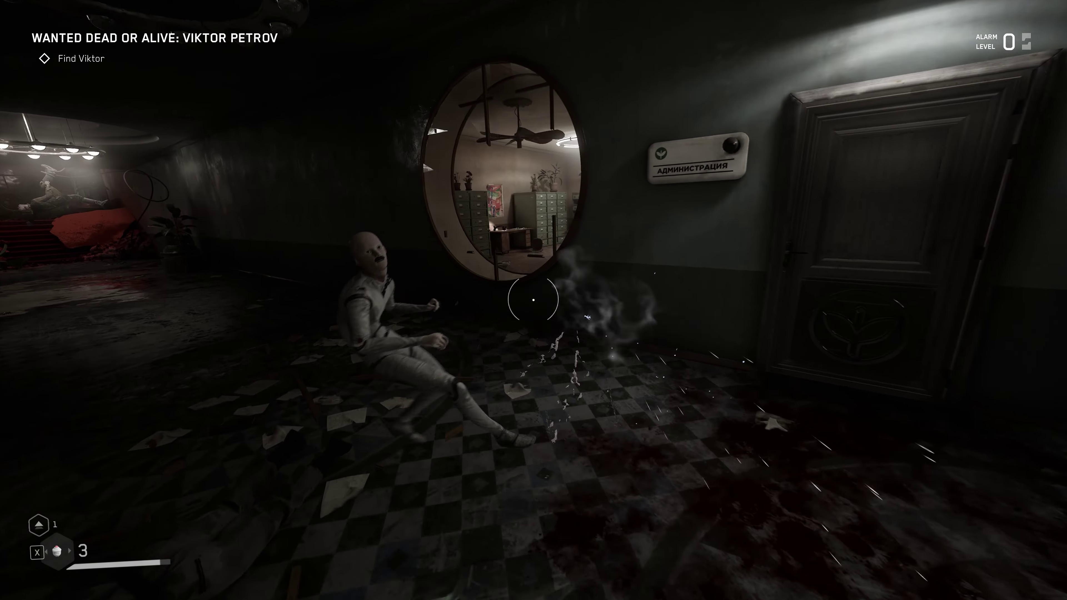
pyautogui.click(534, 300)
pyautogui.press('d')
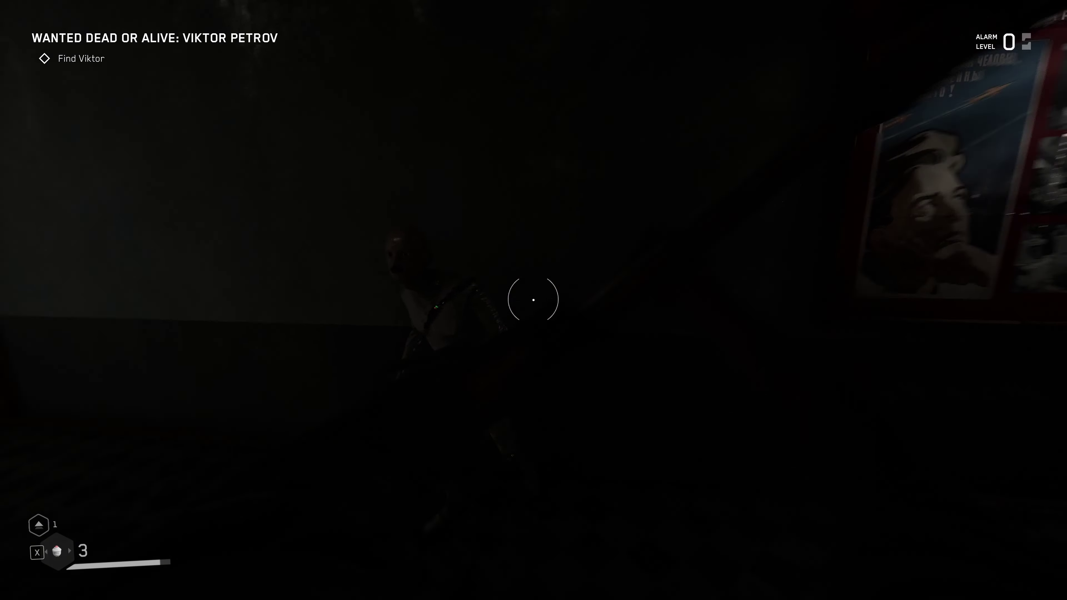
pyautogui.click(534, 300)
pyautogui.press('w')
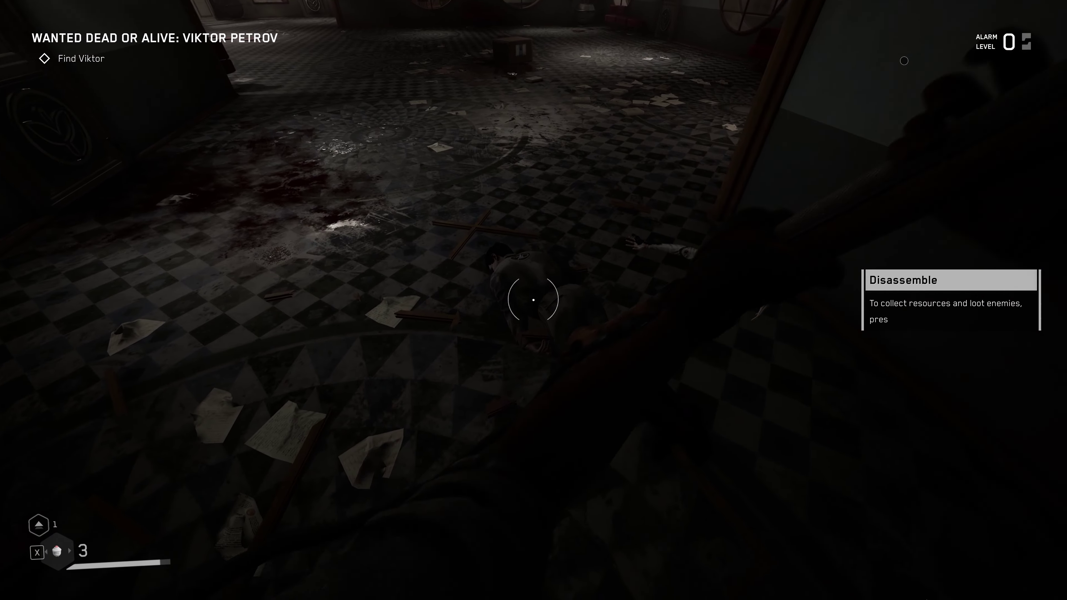
pyautogui.click(534, 300)
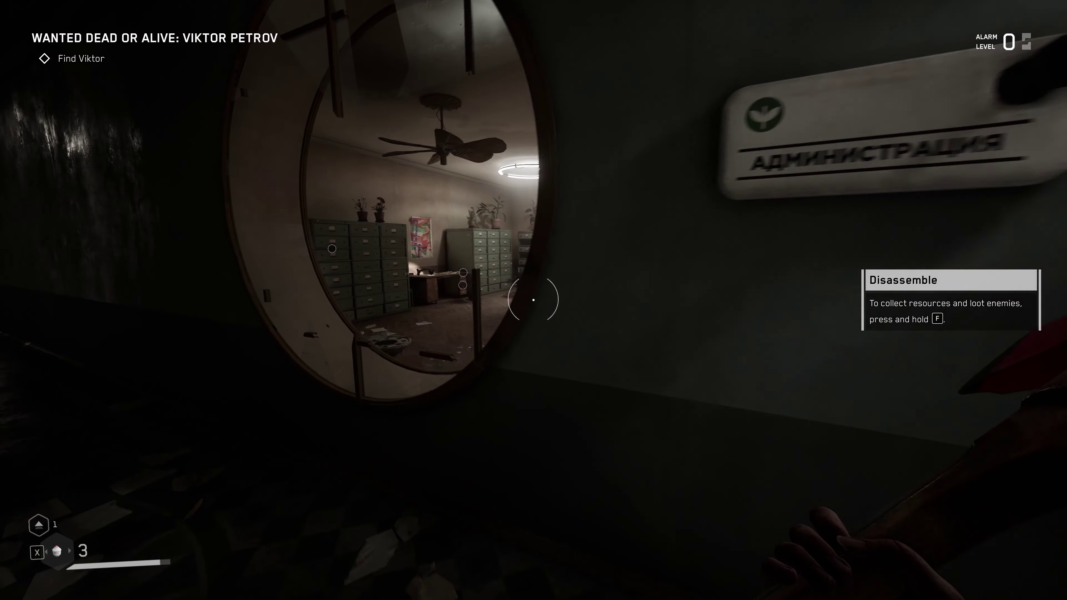